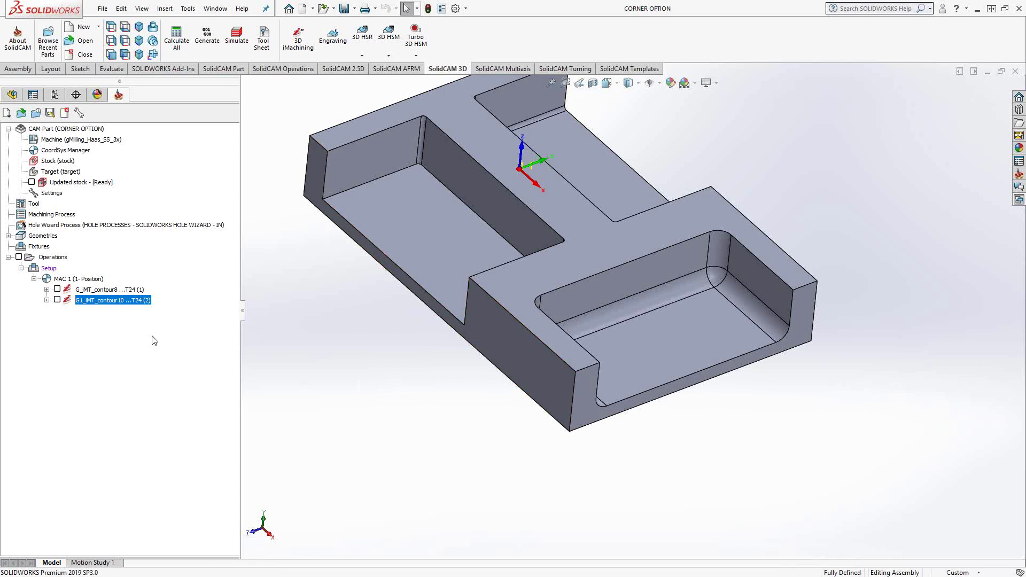
# Step: Select the G_iMT_contour8 operation under Setup > MAC 1 to highlight its pocket contour
pyautogui.click(101, 289)
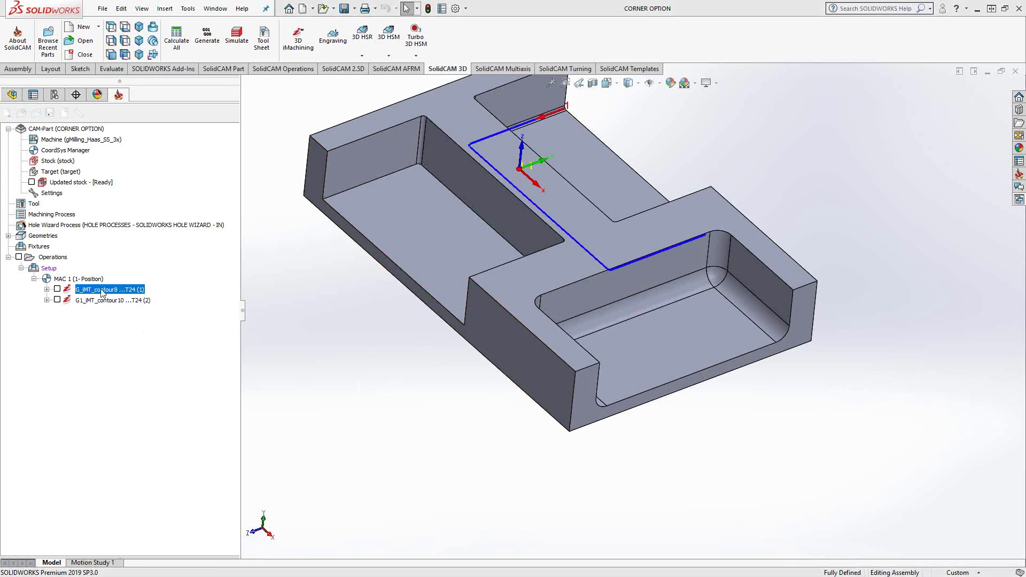
# Step: Open the iMT_contour8 iMachining settings and zoom in on the filleted pocket corner
pyautogui.doubleClick(102, 290)
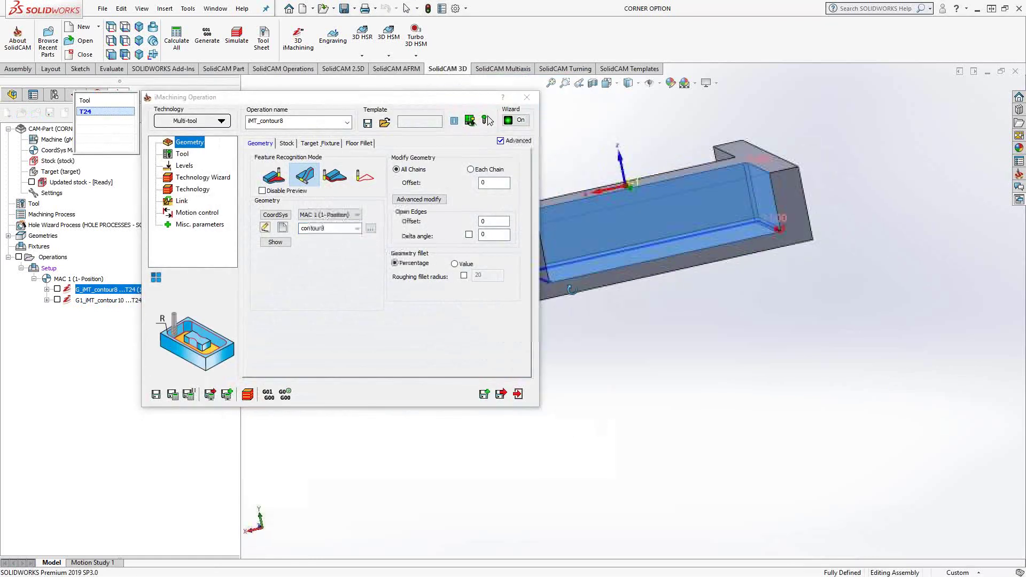
pyautogui.scroll(3, 734, 268)
pyautogui.scroll(3, 747, 250)
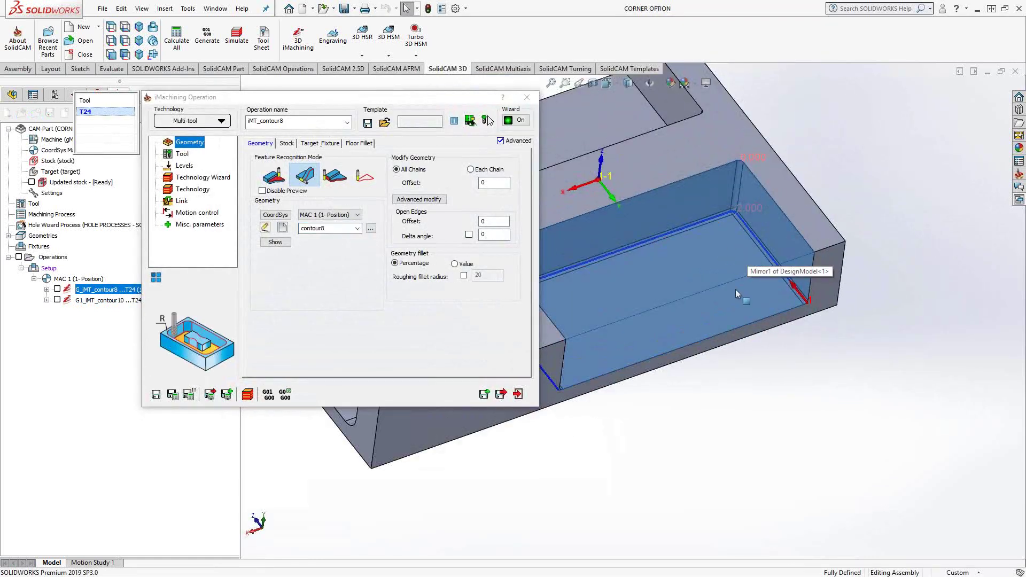
pyautogui.scroll(5, 735, 289)
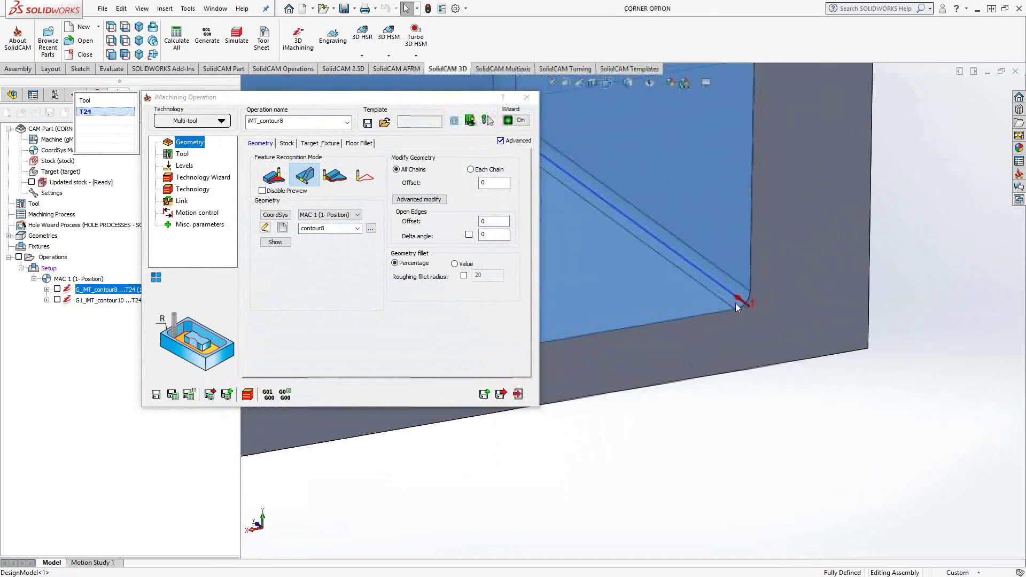
pyautogui.scroll(-3, 732, 303)
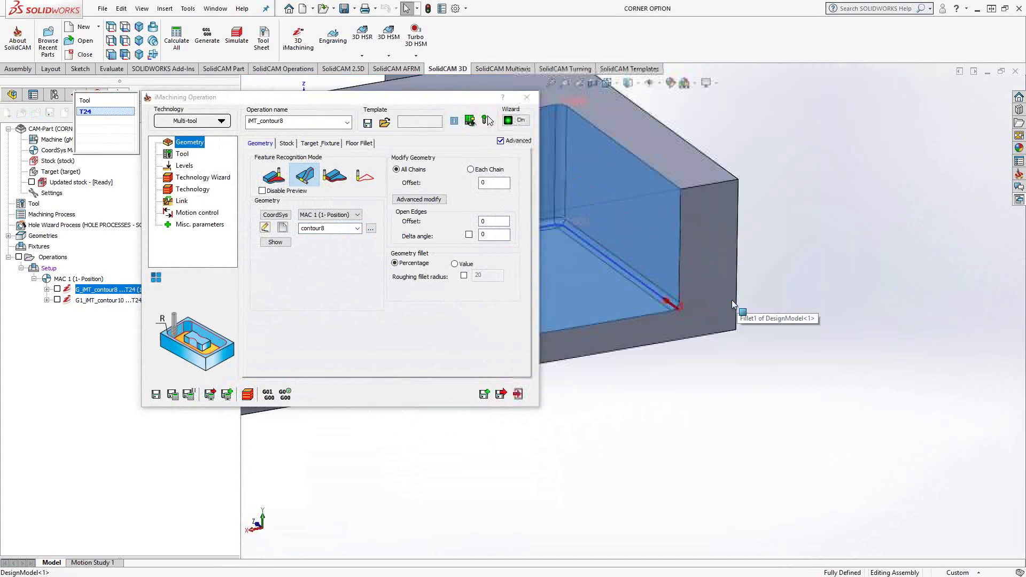
pyautogui.scroll(-2, 747, 296)
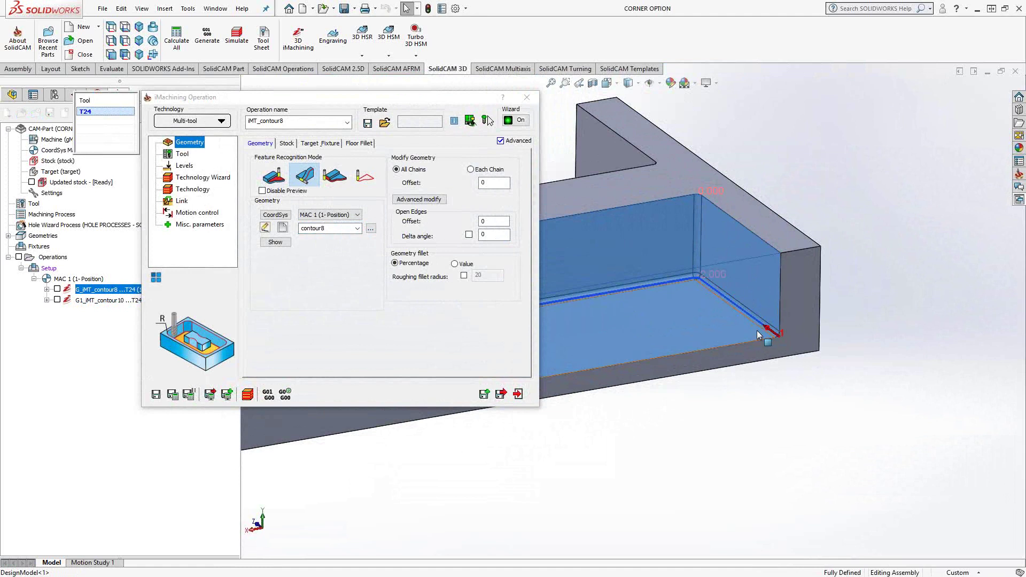
pyautogui.scroll(3, 753, 316)
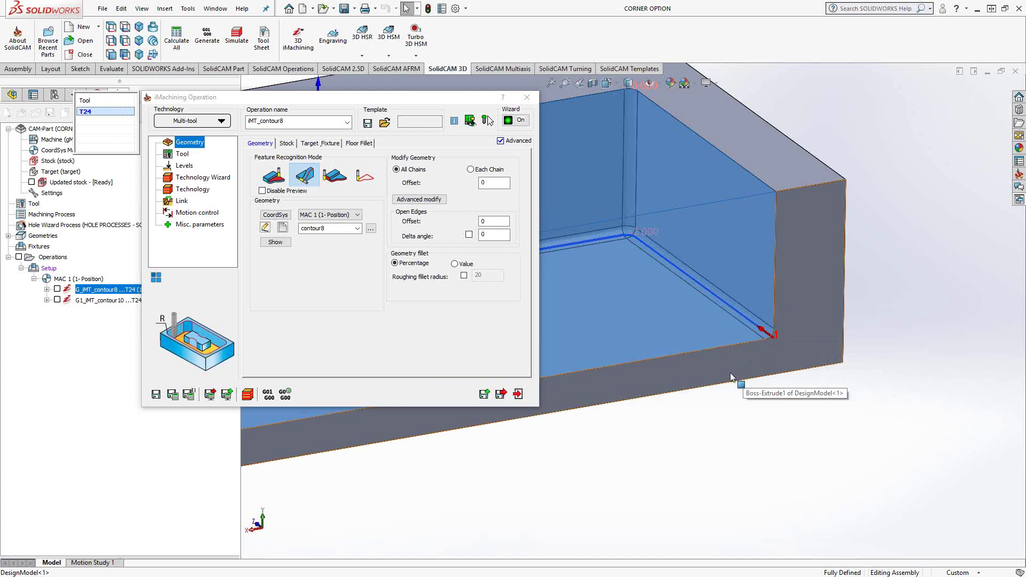
# Step: Check the tool and Floor Fillet values (radius 0.125, scallop 0.01), then close the dialog
pyautogui.click(182, 155)
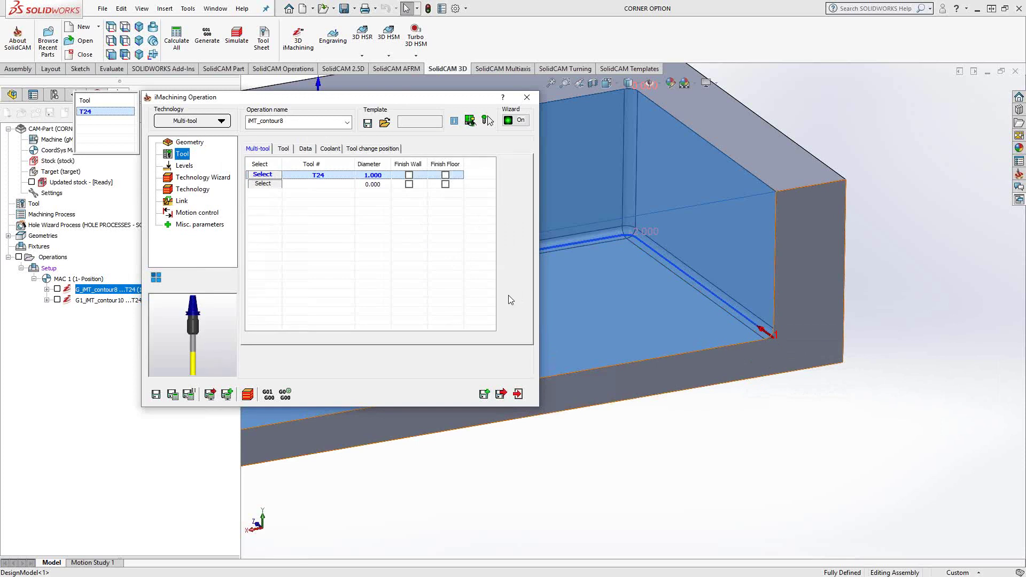
pyautogui.click(188, 143)
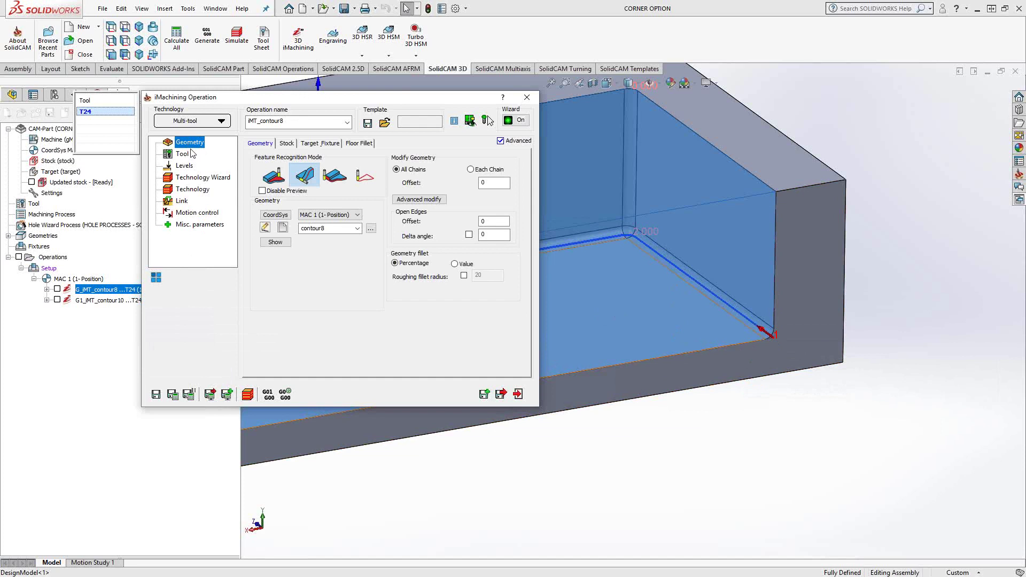
pyautogui.click(360, 143)
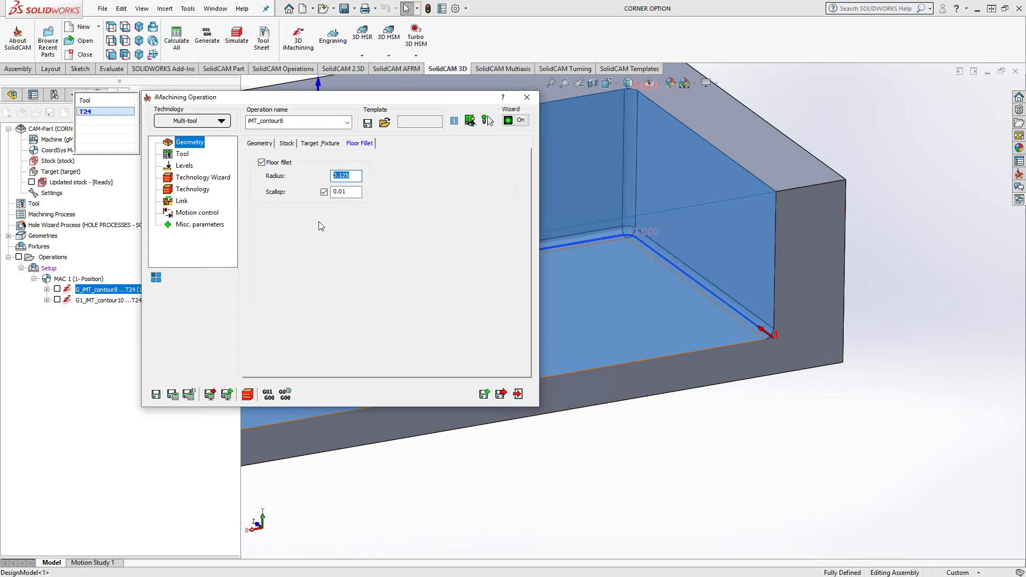
pyautogui.press('Tab')
pyautogui.click(518, 394)
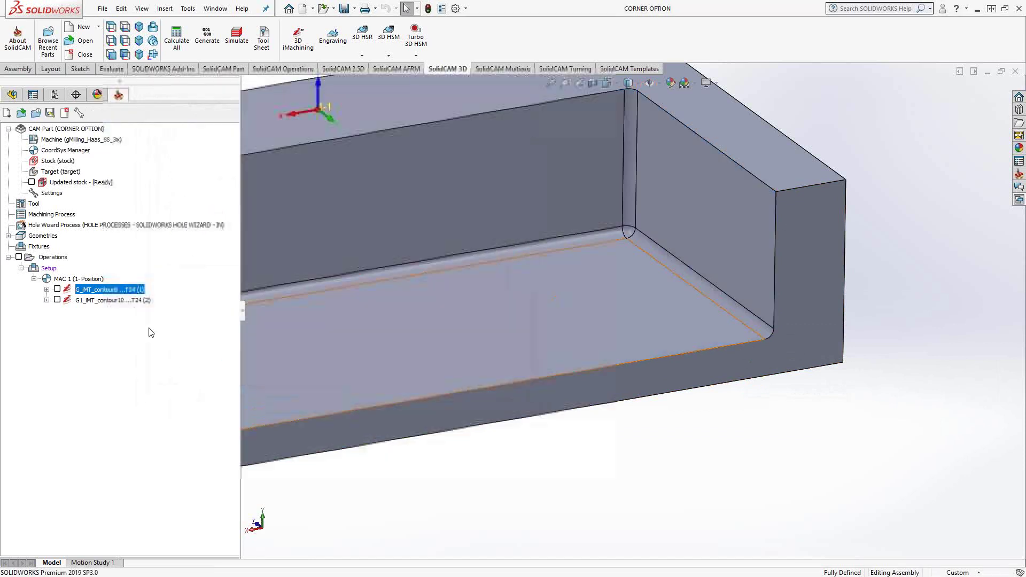
pyautogui.click(57, 290)
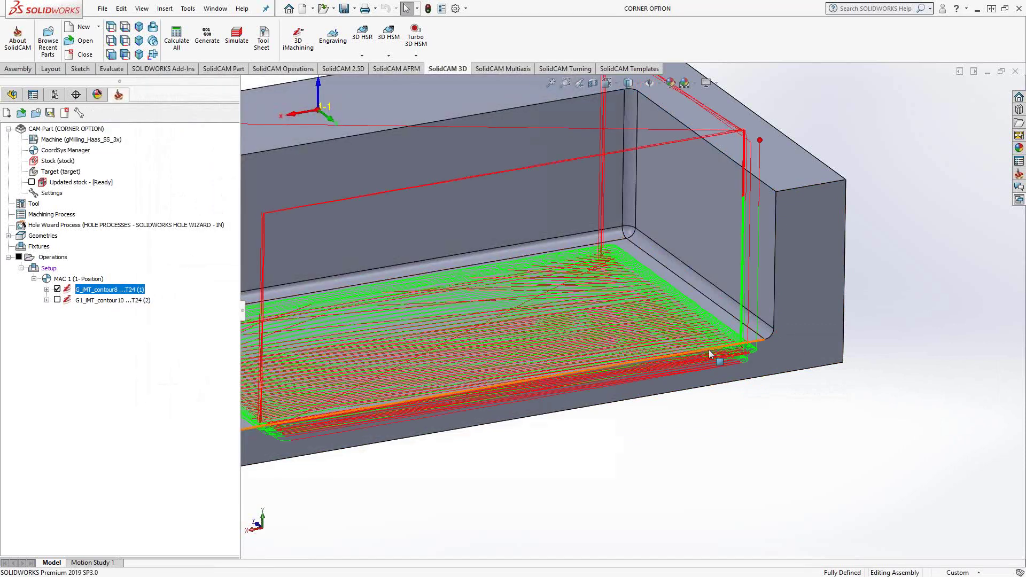
pyautogui.scroll(-4, 732, 350)
pyautogui.moveTo(716, 312); pyautogui.dragTo(691, 299, button='middle')
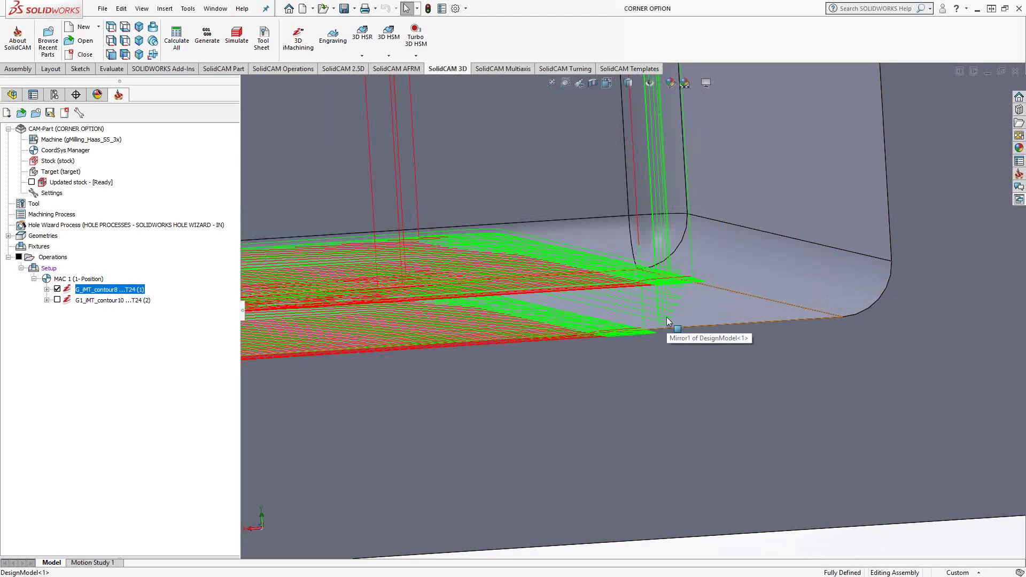
pyautogui.scroll(-3, 666, 316)
pyautogui.moveTo(665, 316); pyautogui.dragTo(671, 408, button='middle')
pyautogui.scroll(3, 673, 377)
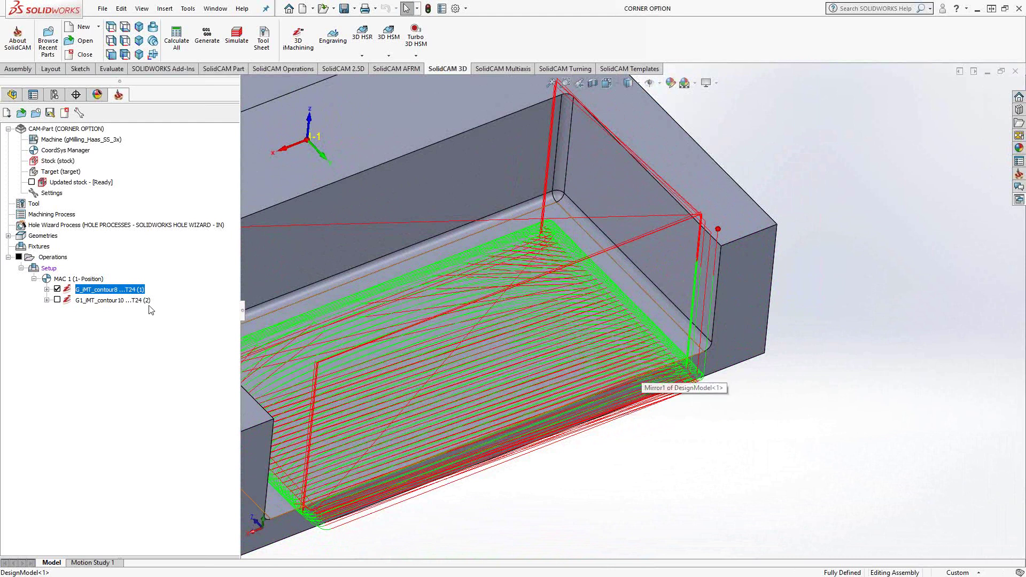
pyautogui.click(57, 289)
pyautogui.scroll(4, 448, 362)
# Step: Turn on G1_iMT_contour10's toolpath and orbit around the part to inspect the corner fillet
pyautogui.scroll(3, 448, 361)
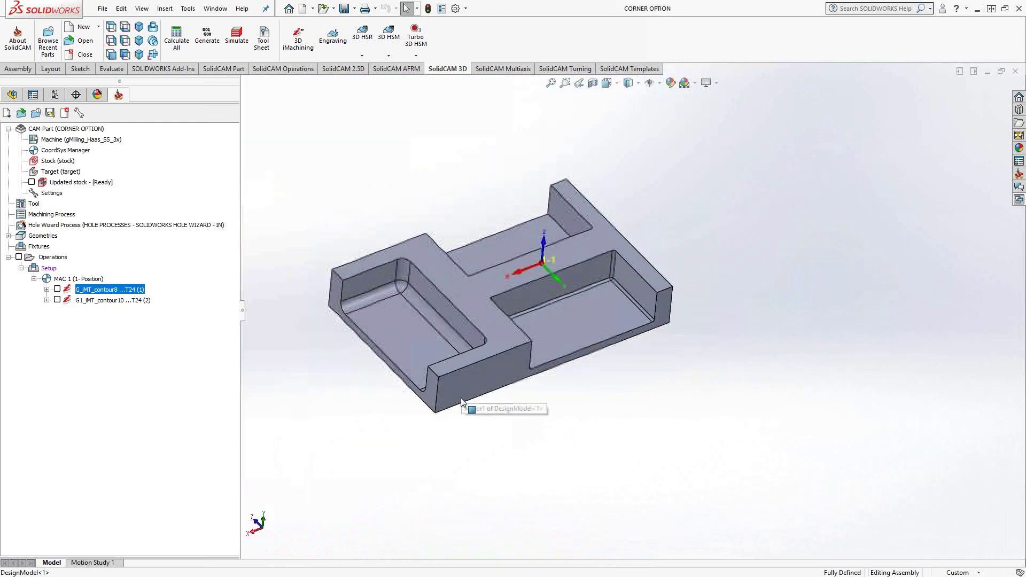
pyautogui.moveTo(448, 361); pyautogui.dragTo(463, 345, button='middle')
pyautogui.scroll(-6, 452, 344)
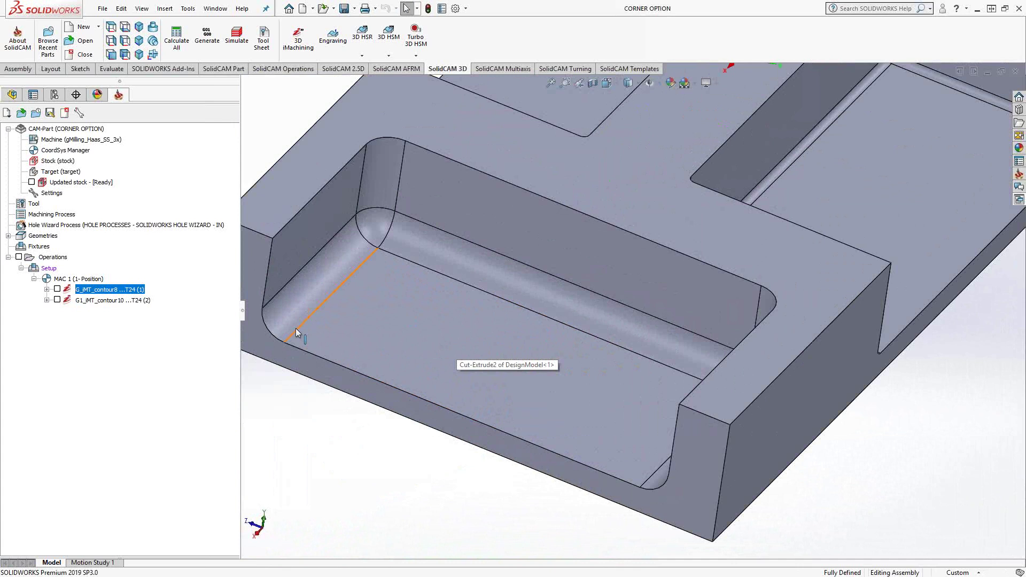
pyautogui.click(58, 299)
pyautogui.moveTo(361, 405); pyautogui.dragTo(376, 342, button='middle')
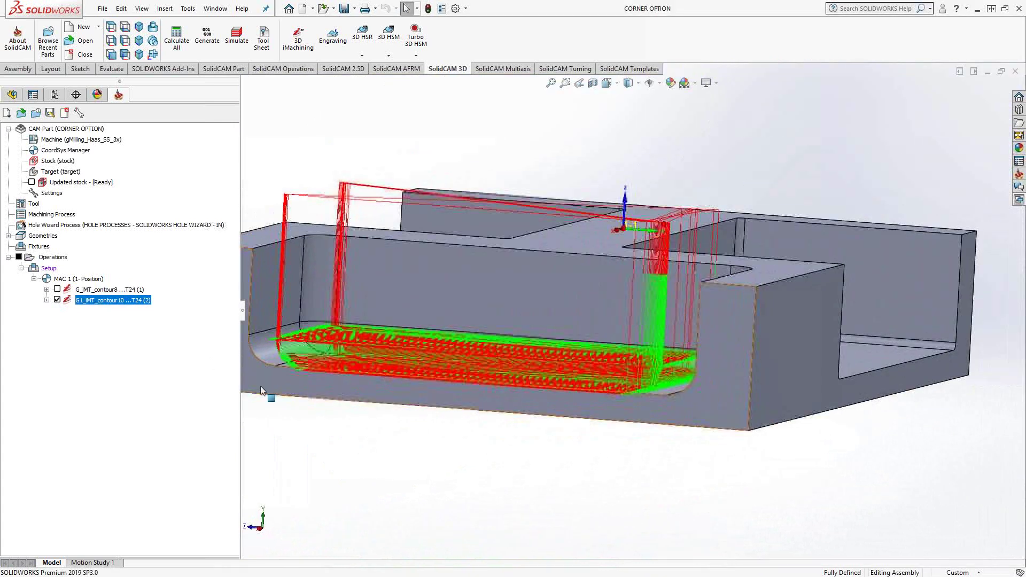
pyautogui.scroll(-8, 384, 331)
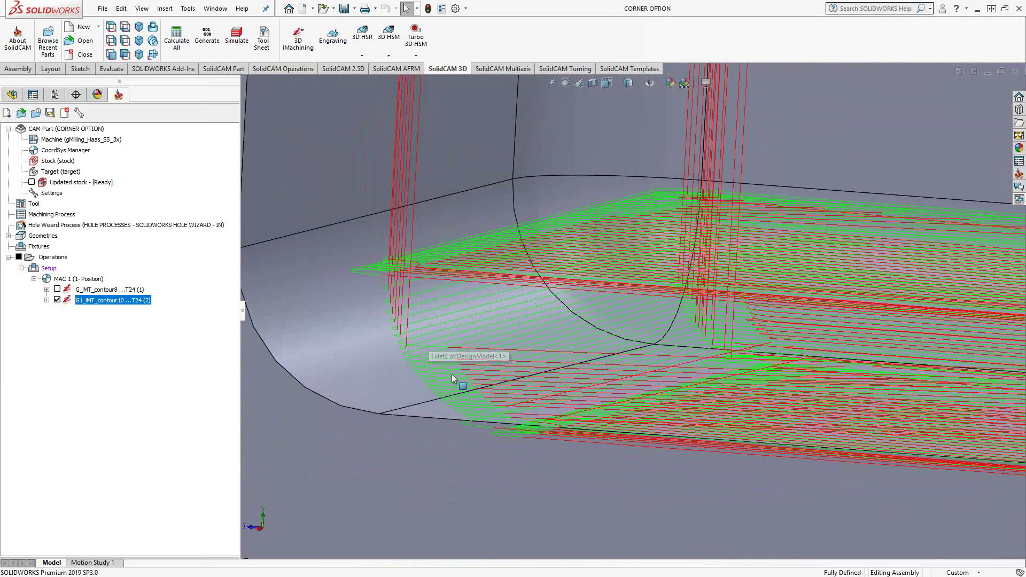
pyautogui.scroll(10, 451, 374)
pyautogui.moveTo(585, 290); pyautogui.dragTo(704, 342, button='middle')
pyautogui.scroll(-4, 701, 305)
pyautogui.scroll(-2, 693, 326)
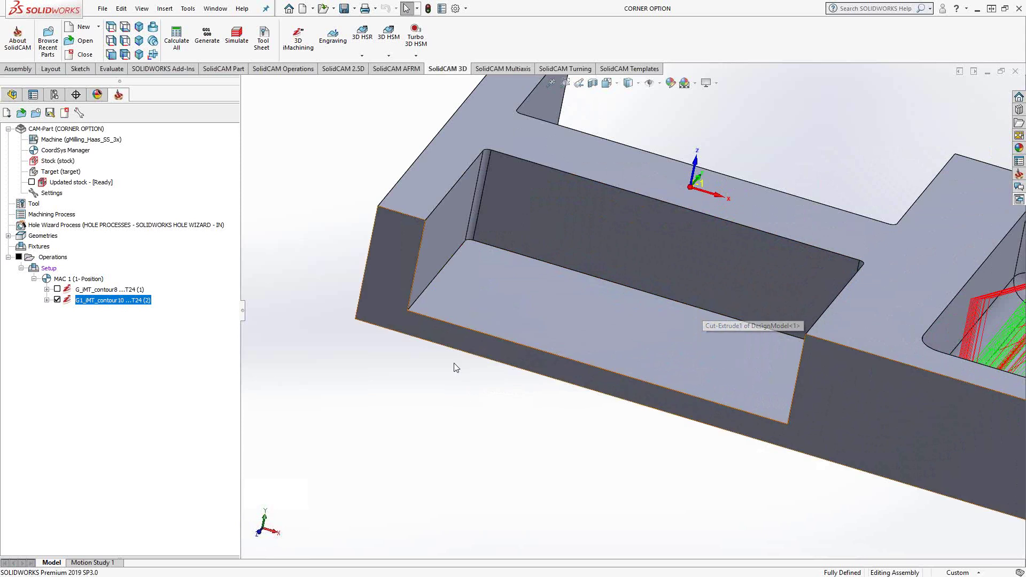
# Step: Save G1_iMT_contour10 as a copy, creating G11_iMT_contour10_1
pyautogui.doubleClick(96, 304)
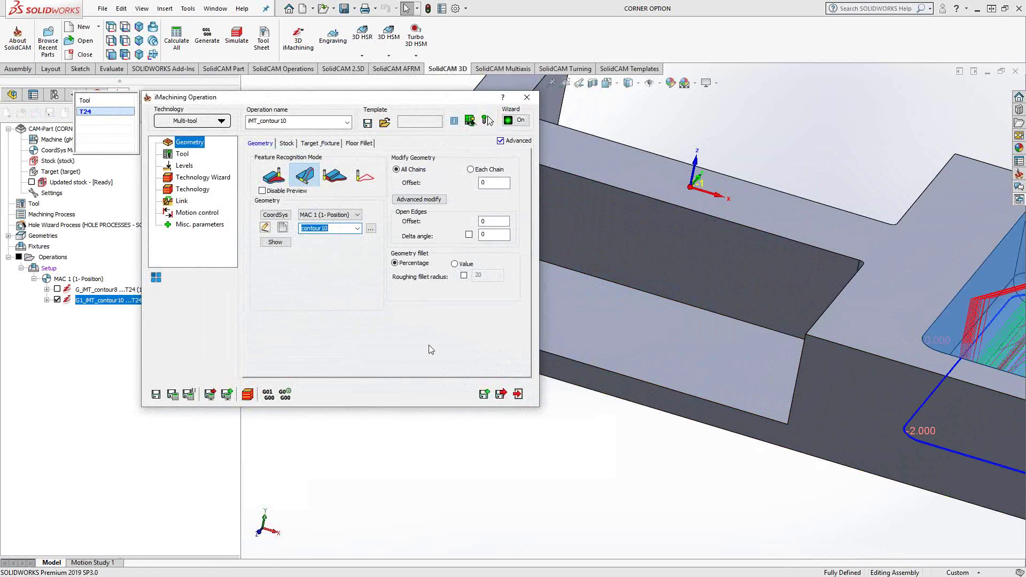
pyautogui.click(484, 394)
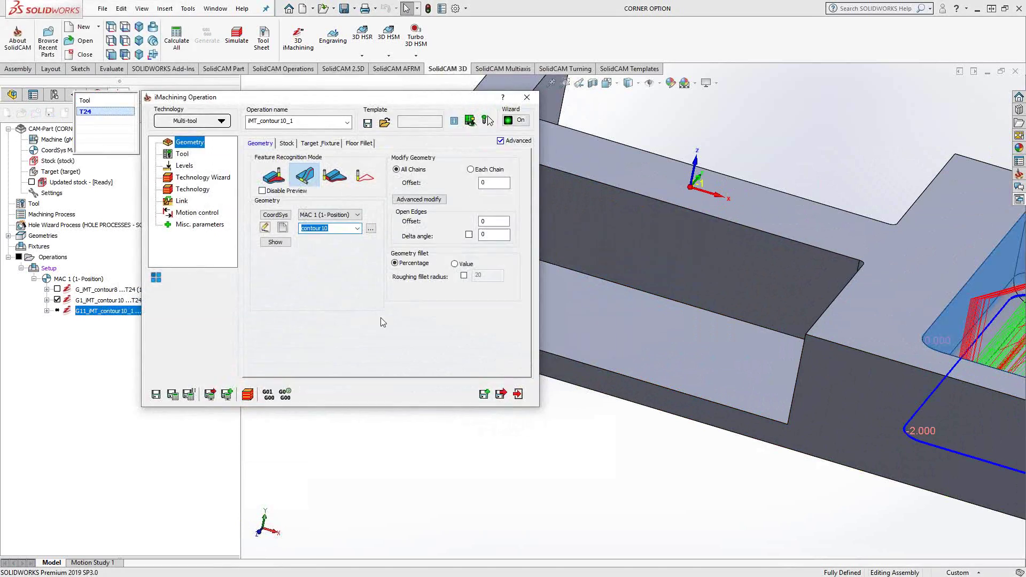
# Step: Define new contour12 geometry from the sharp-cornered pocket floor and check the 0.5 floor fillet
pyautogui.click(283, 229)
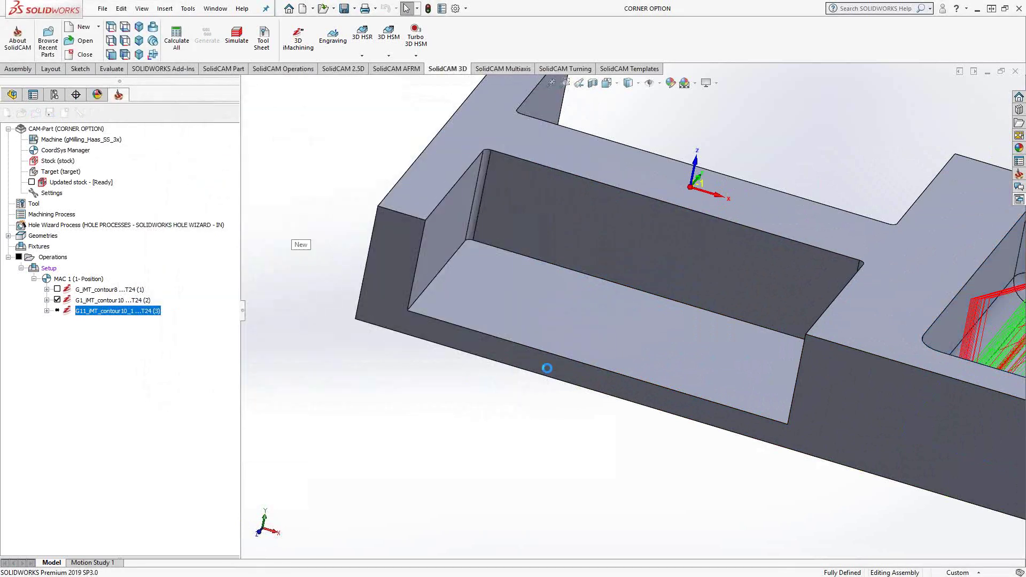
pyautogui.click(559, 323)
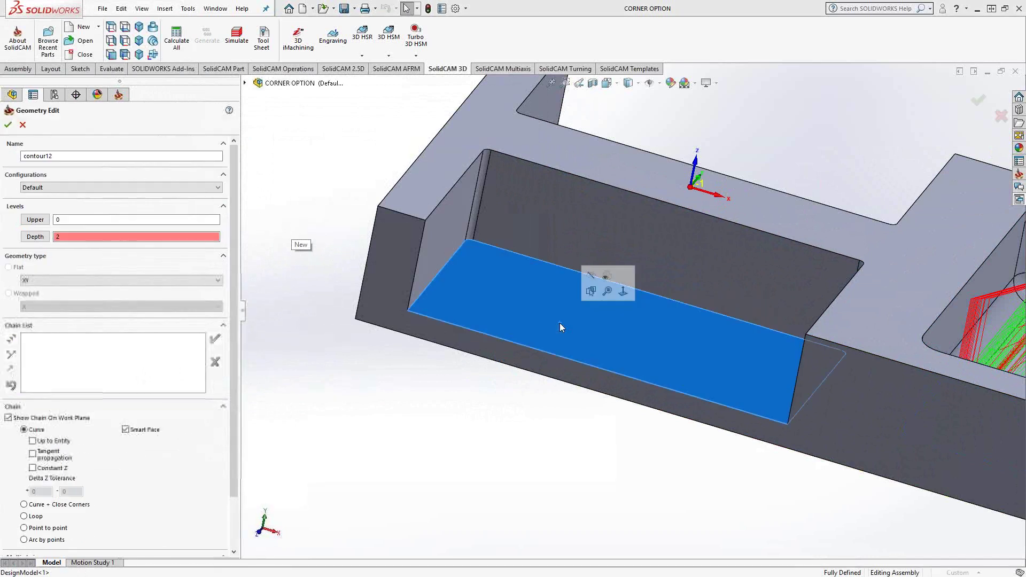
pyautogui.click(8, 124)
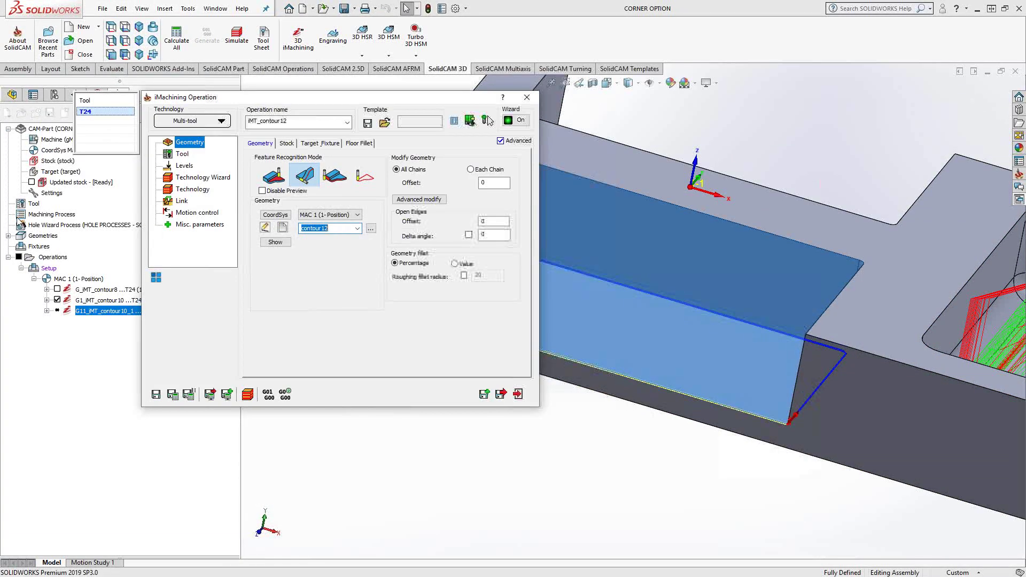
pyautogui.click(359, 143)
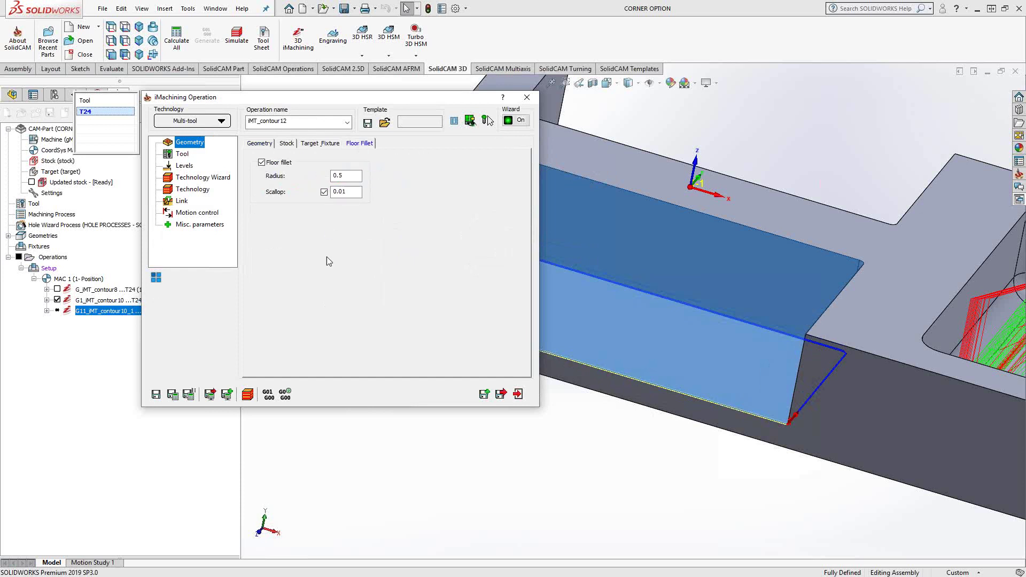
# Step: Save and calculate G11_iMT_contour12, then orbit to inspect its passes in the slot corners
pyautogui.click(172, 395)
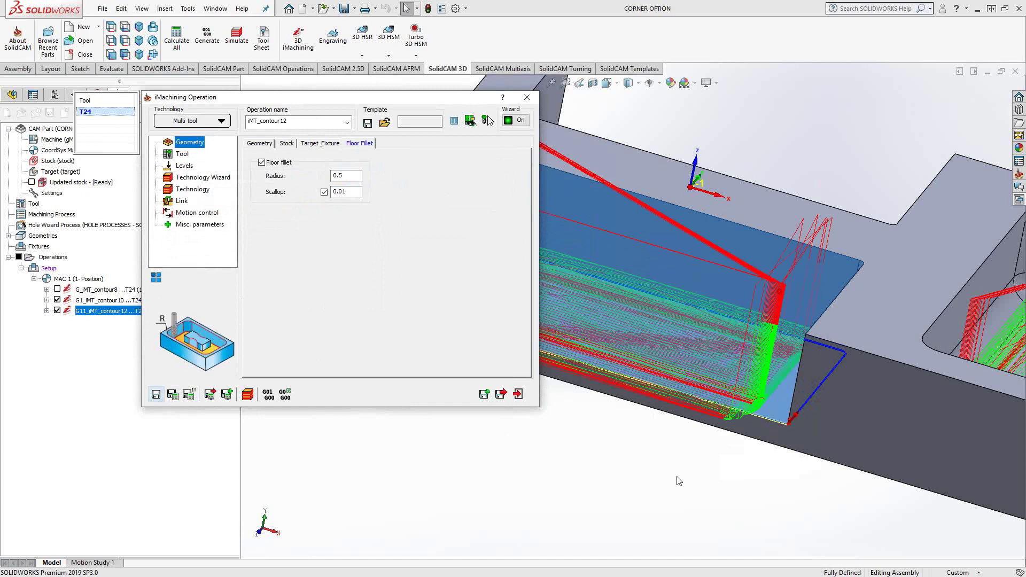
pyautogui.moveTo(708, 460); pyautogui.dragTo(764, 418, button='middle')
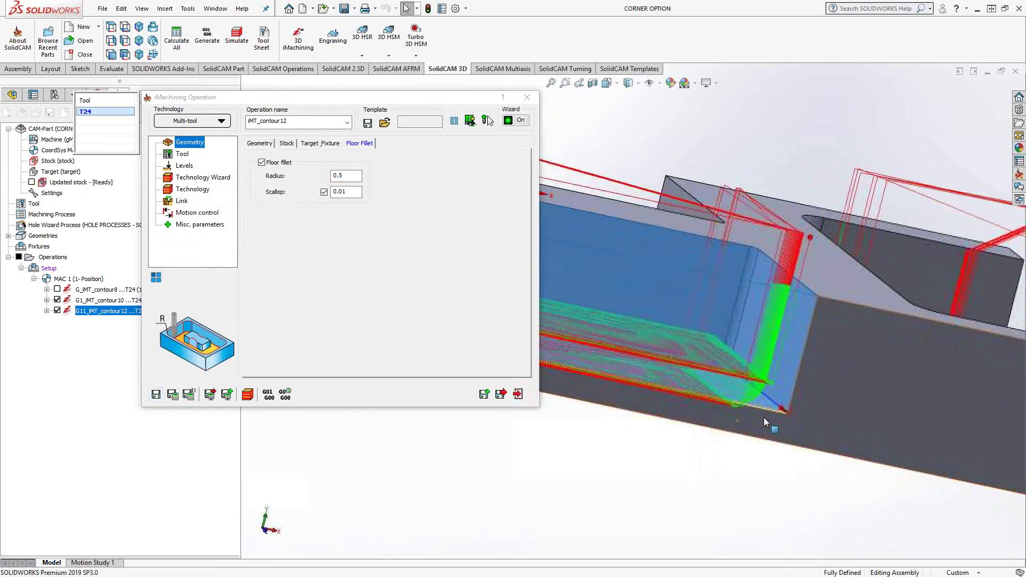
pyautogui.scroll(-5, 701, 335)
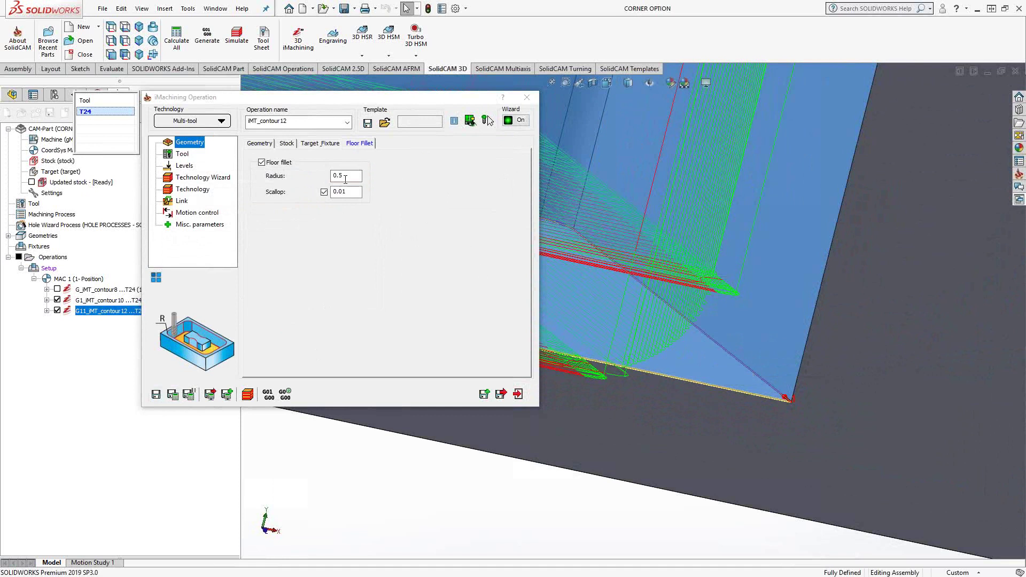
pyautogui.scroll(5, 696, 332)
pyautogui.moveTo(696, 332); pyautogui.dragTo(627, 352, button='middle')
pyautogui.scroll(-5, 609, 391)
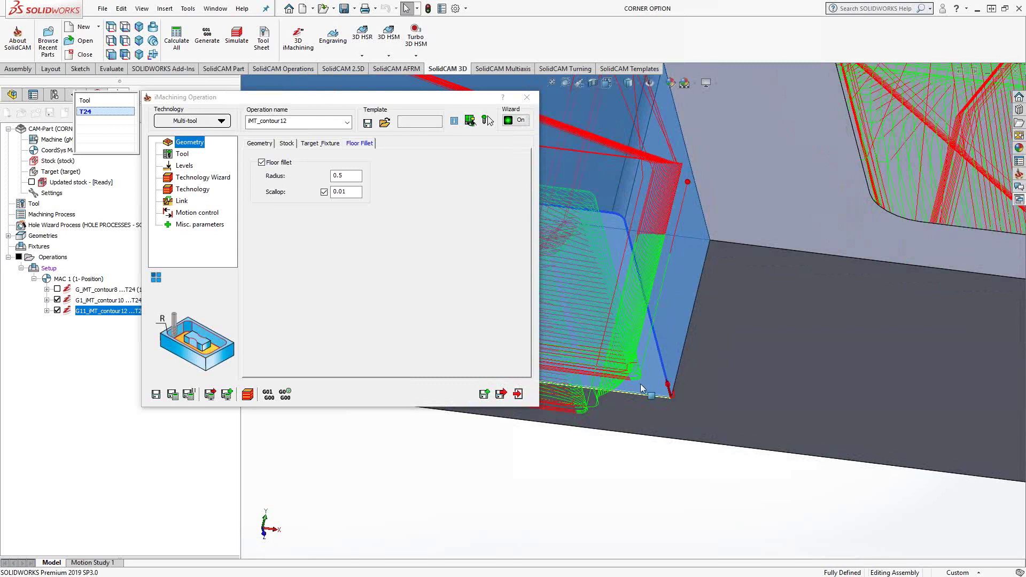
# Step: Show the Levels page with clearance level 1, safety distance 0.1 and pocket depth 2
pyautogui.click(182, 167)
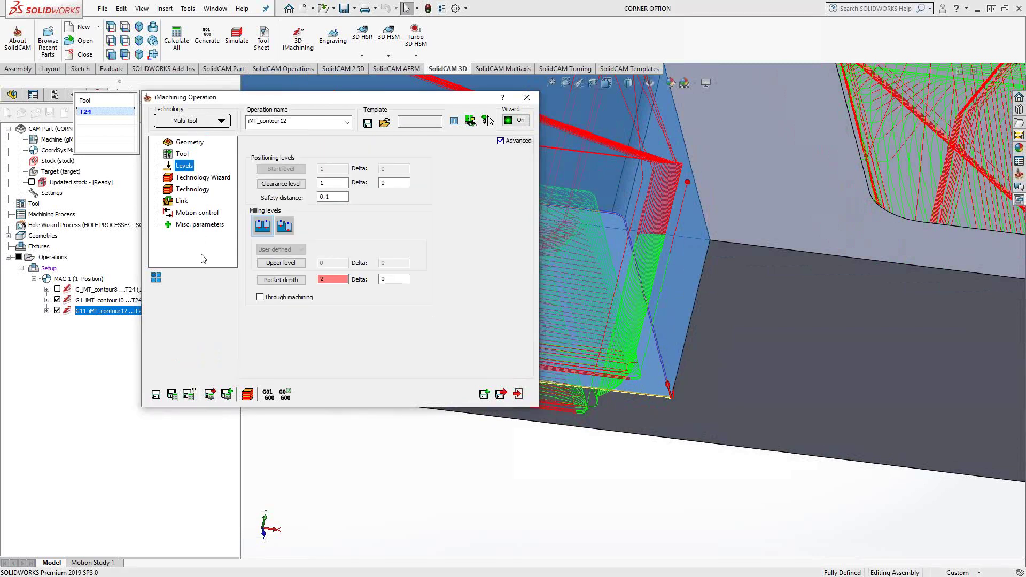